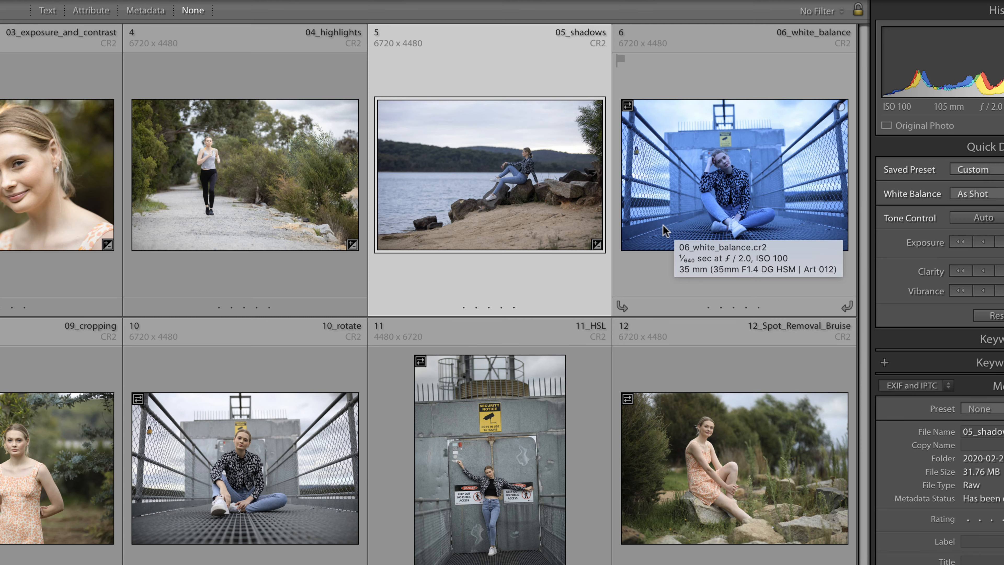
Step: Open 06_white_balance.cr2 for developing and check the woman's face up close
double_click(651, 226)
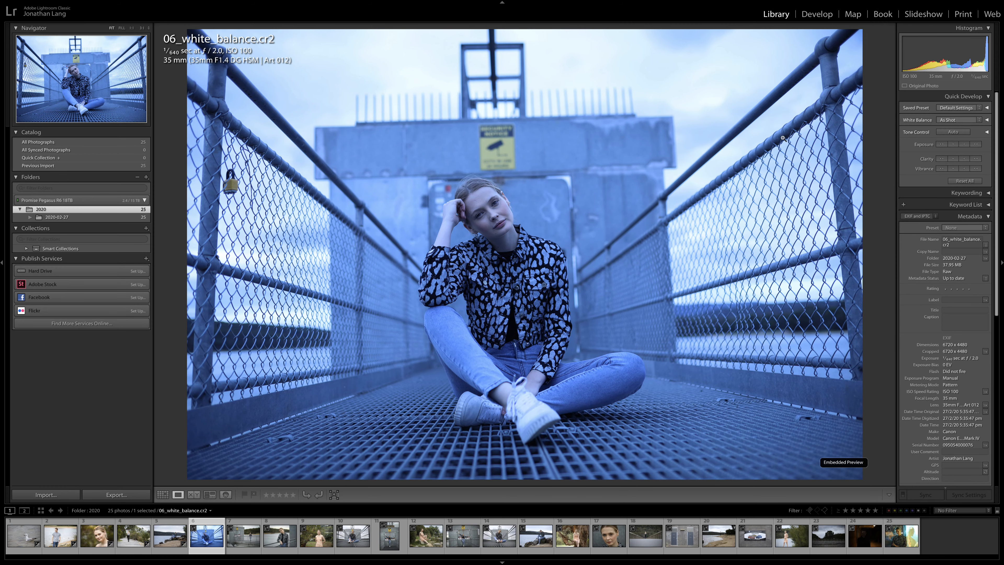
key(d)
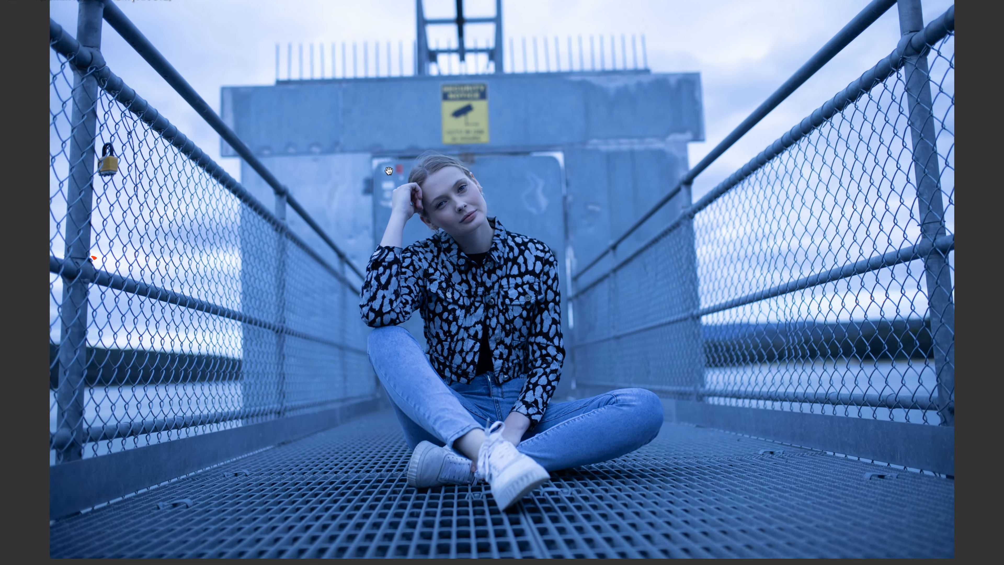
click(427, 198)
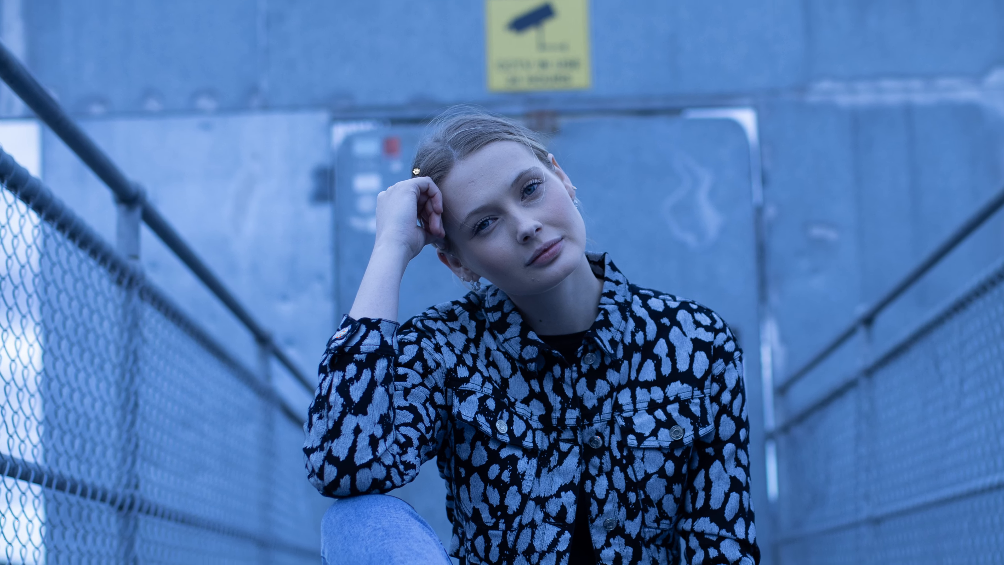
click(411, 165)
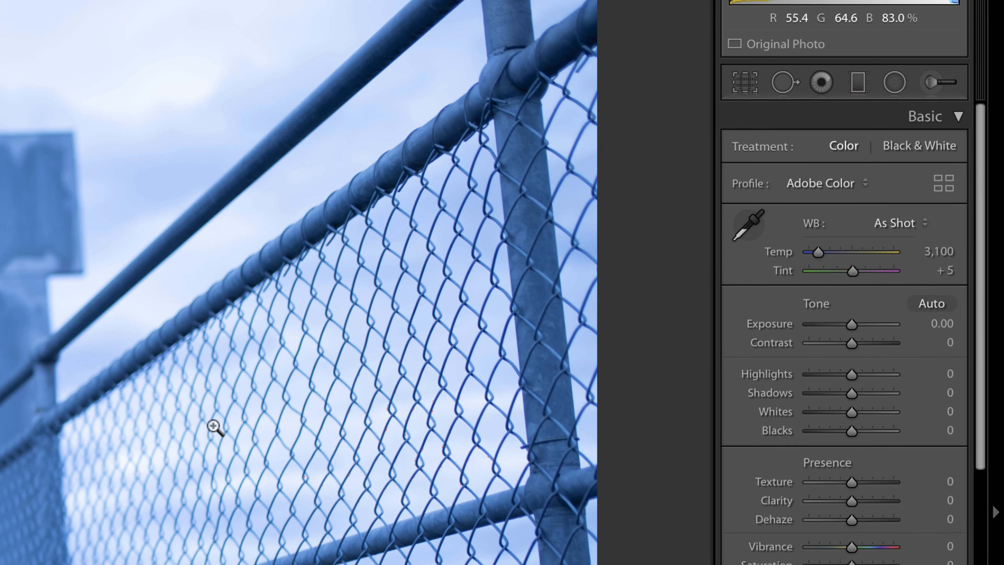
Step: Switch the white balance to Custom by nudging the temperature, and return it to As Shot
click(921, 224)
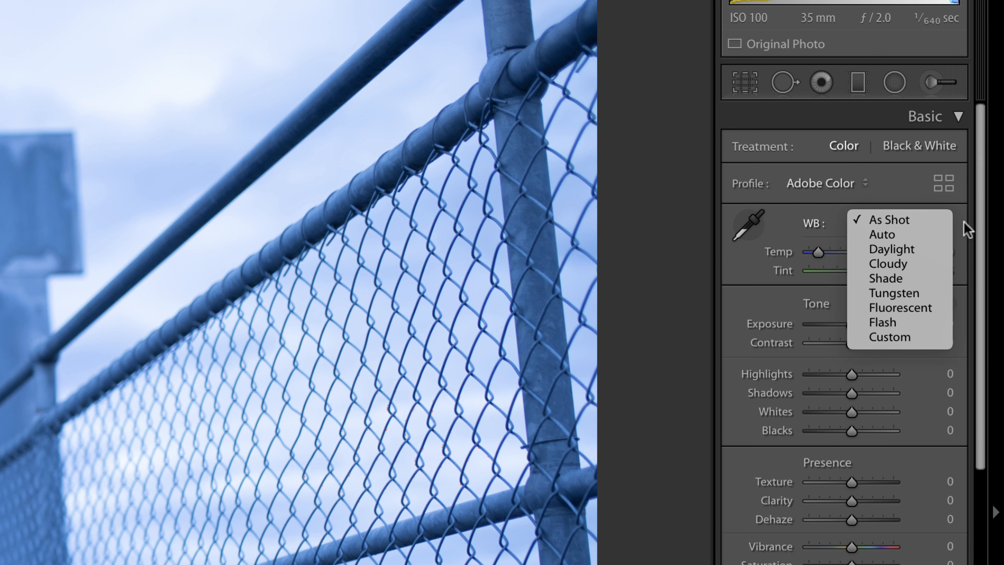
click(966, 228)
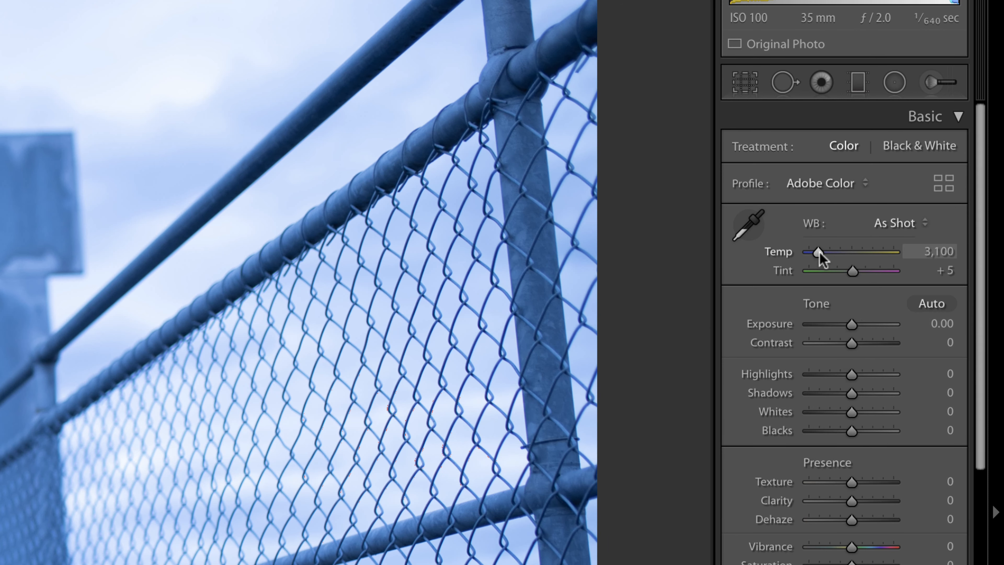
mouse_move(819, 252)
mouse_down()
mouse_move(869, 253)
mouse_move(820, 261)
mouse_up()
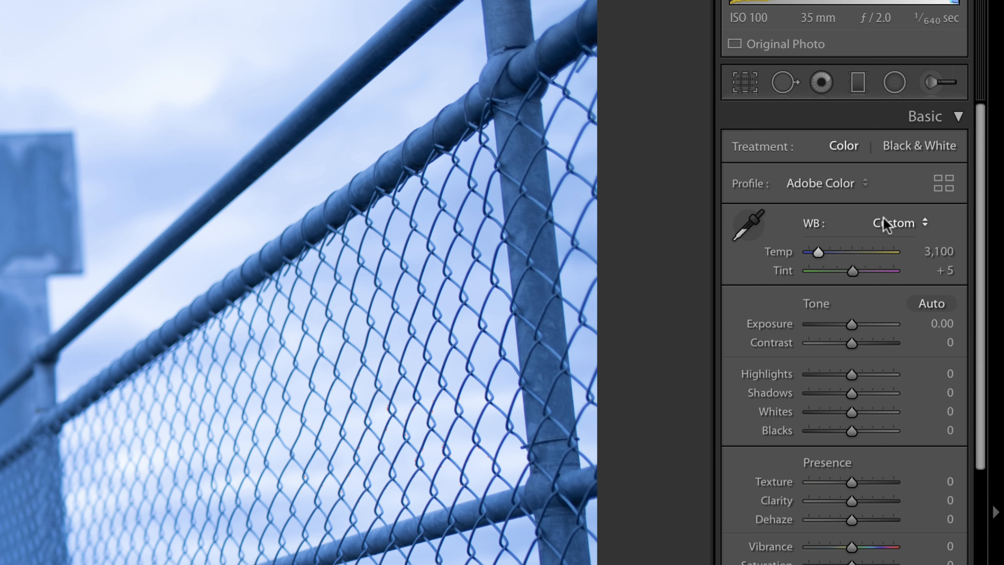
click(889, 223)
click(903, 101)
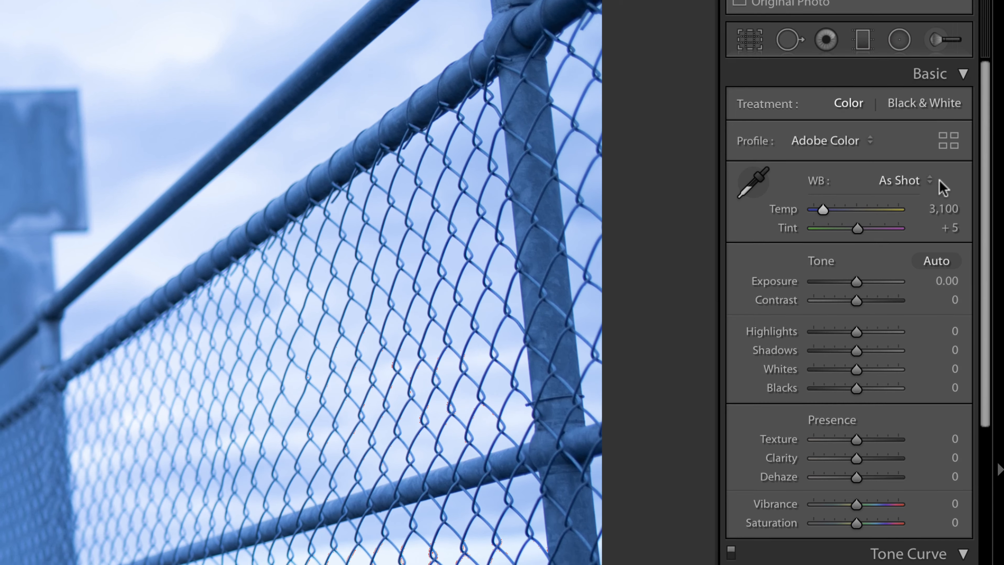
Step: Try the Auto, Cloudy and Shade white balance presets on the photo one after another
click(940, 182)
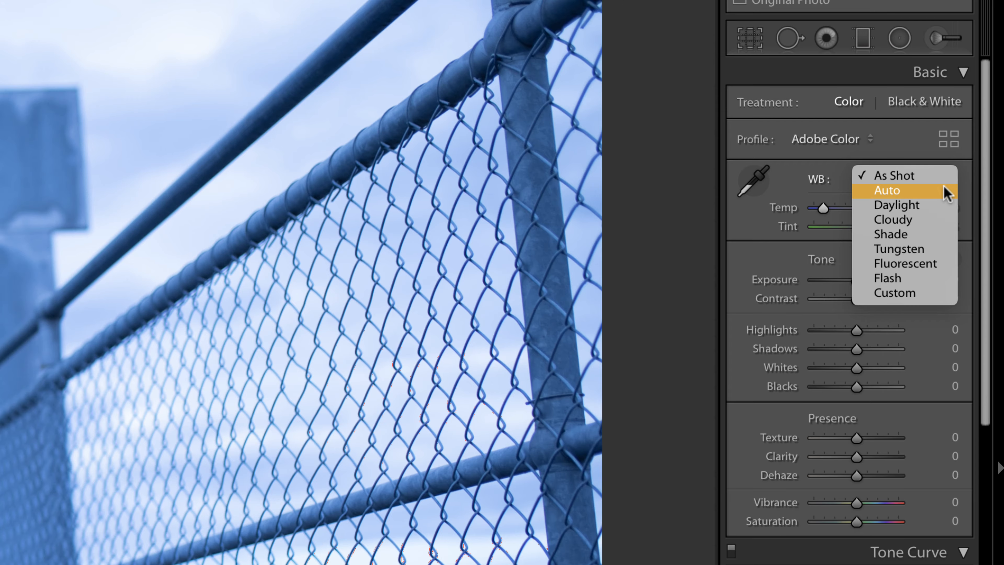
click(947, 193)
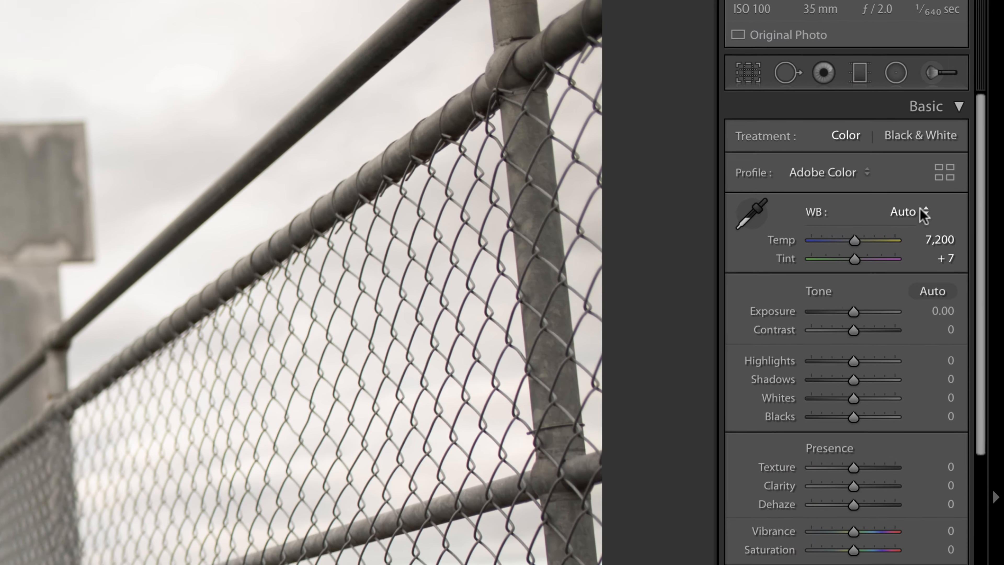
click(924, 212)
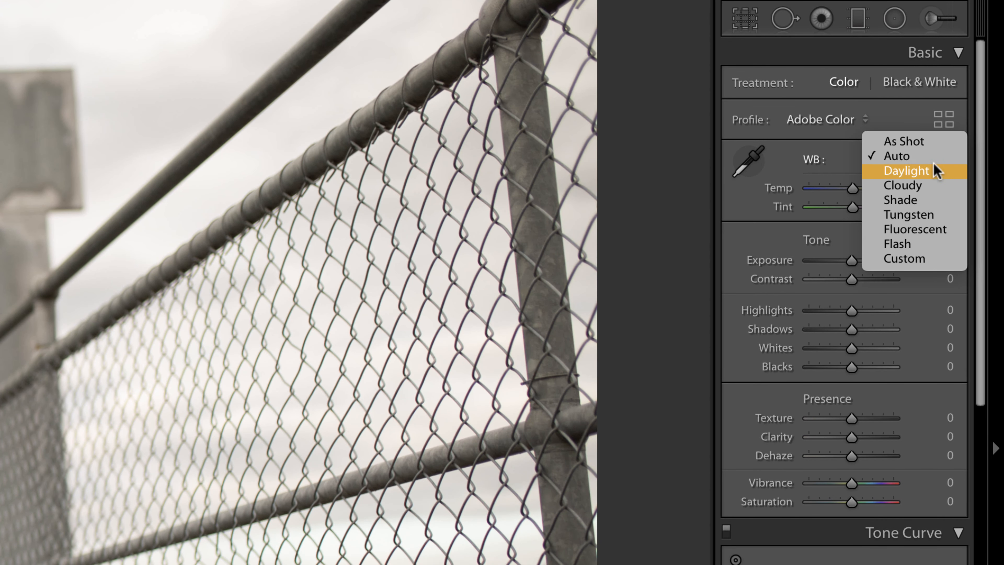
click(941, 192)
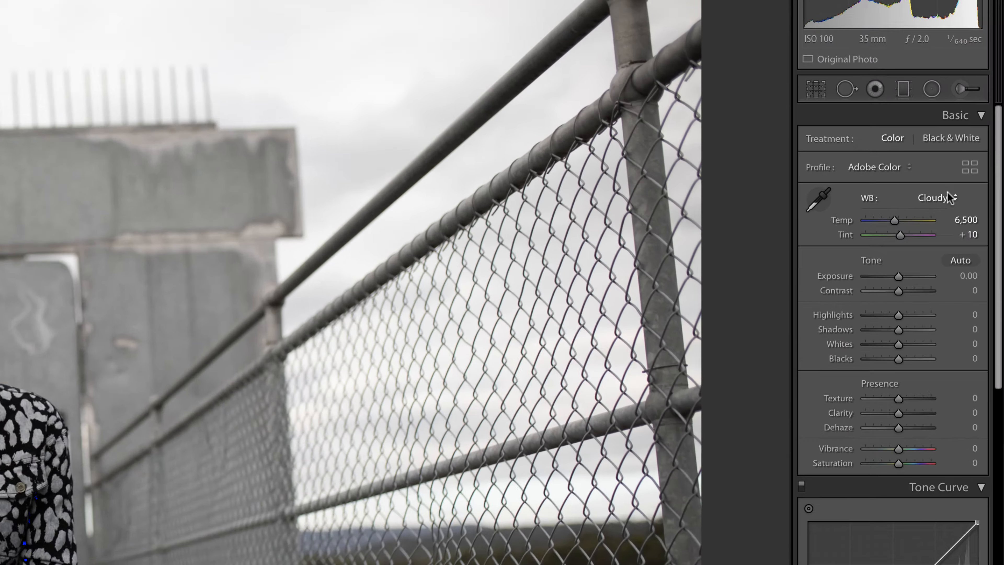
click(992, 145)
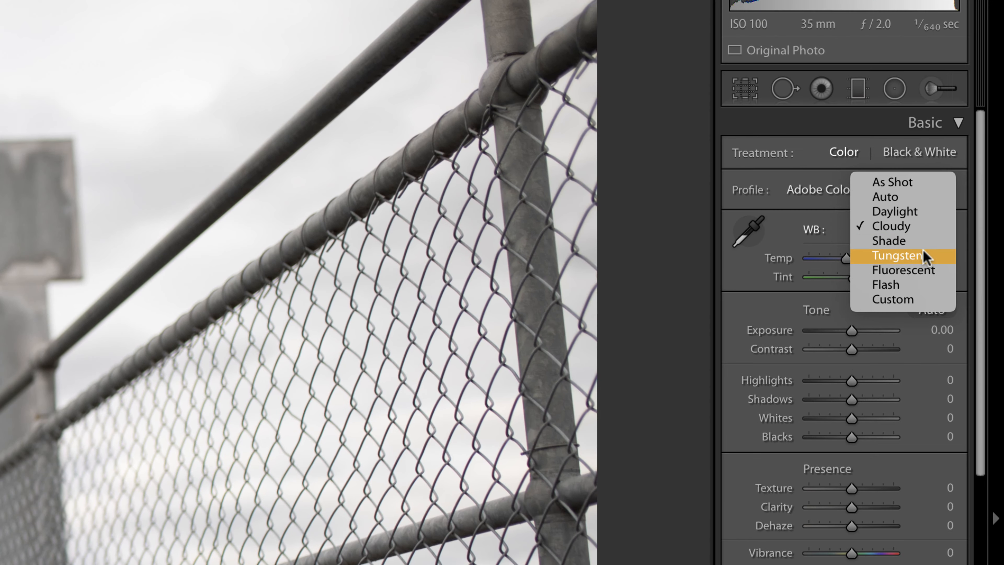
click(903, 240)
Step: Try the Fluorescent, Tungsten and Flash white balance presets, and return the photo to As Shot
click(904, 237)
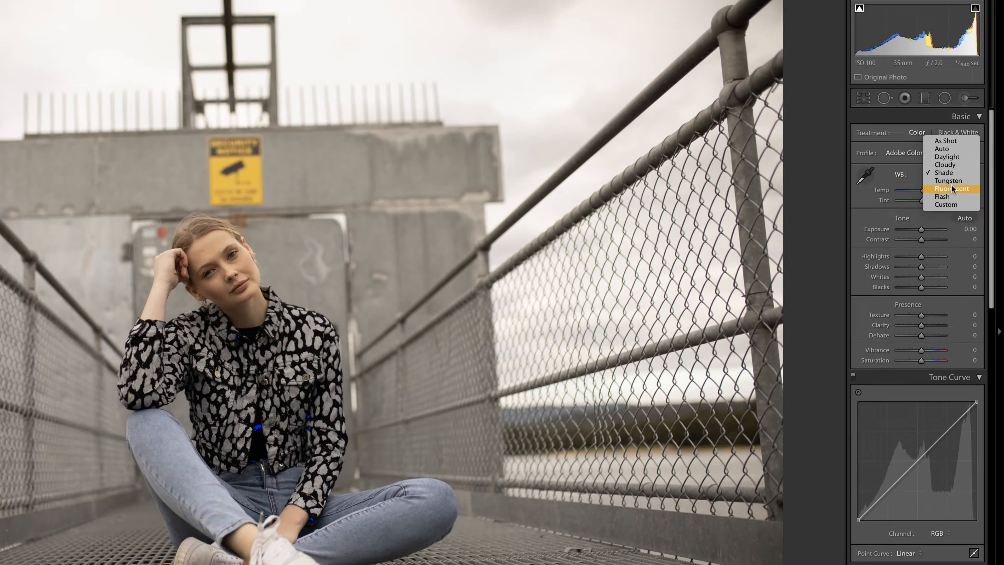
click(951, 188)
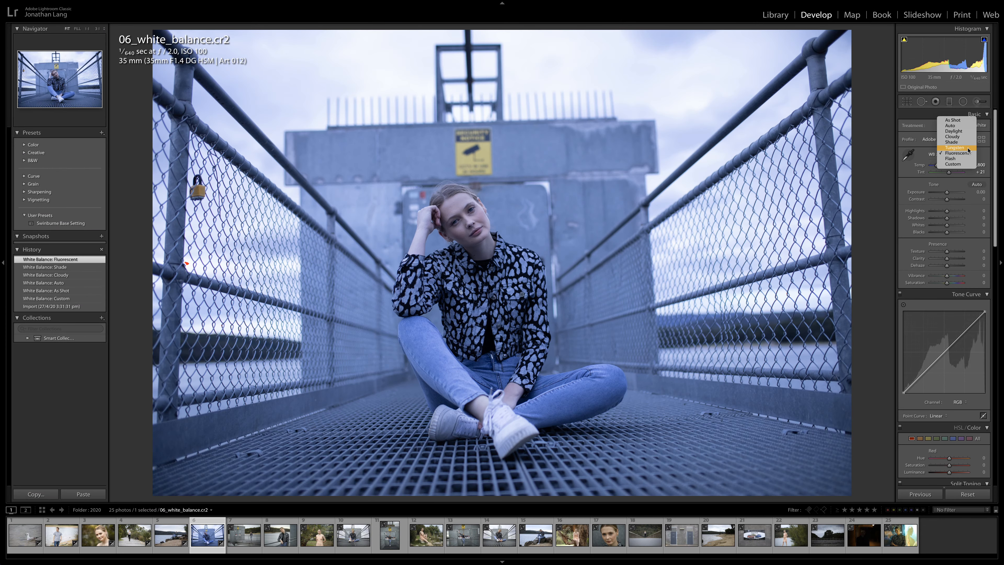
click(968, 154)
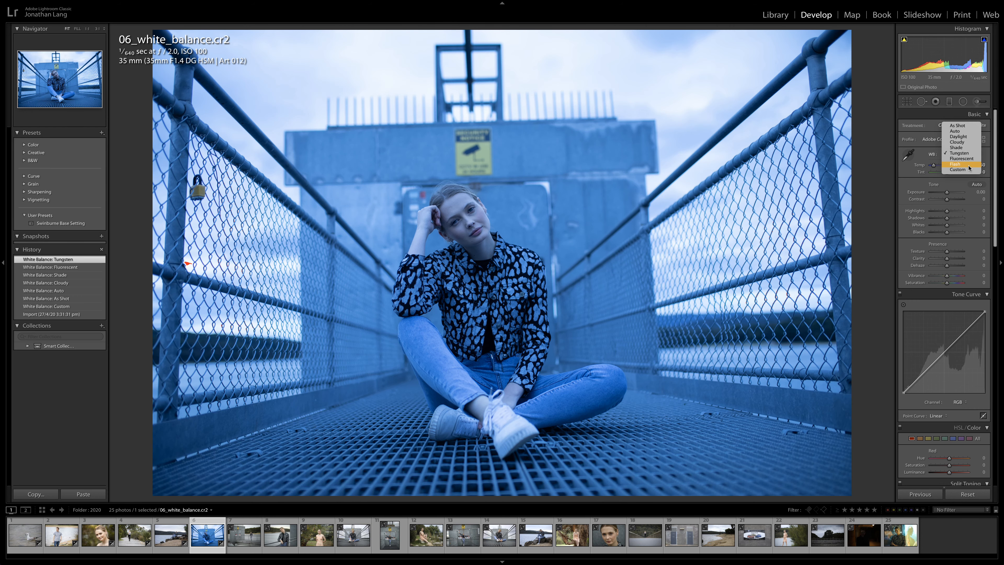
click(969, 166)
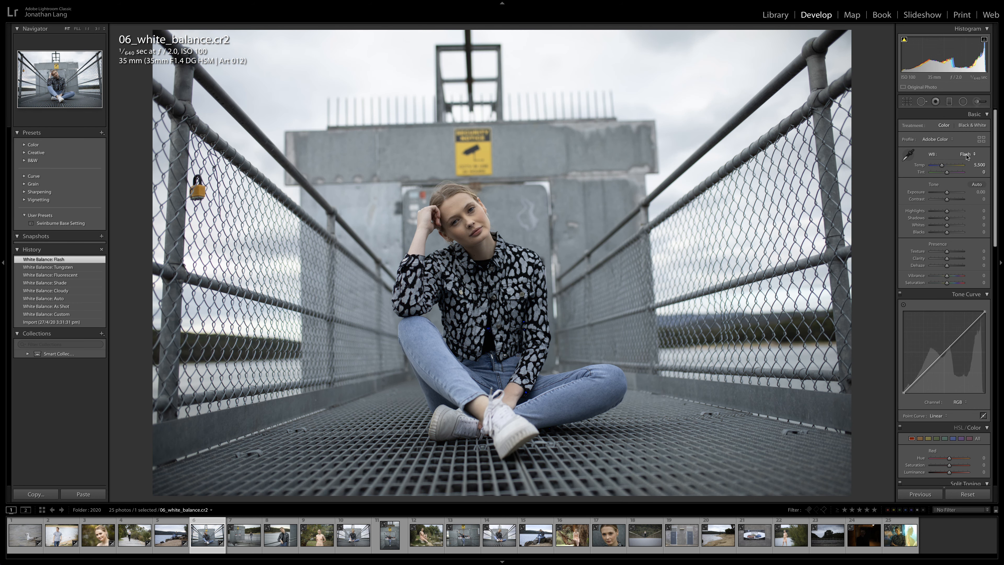
click(966, 155)
click(970, 115)
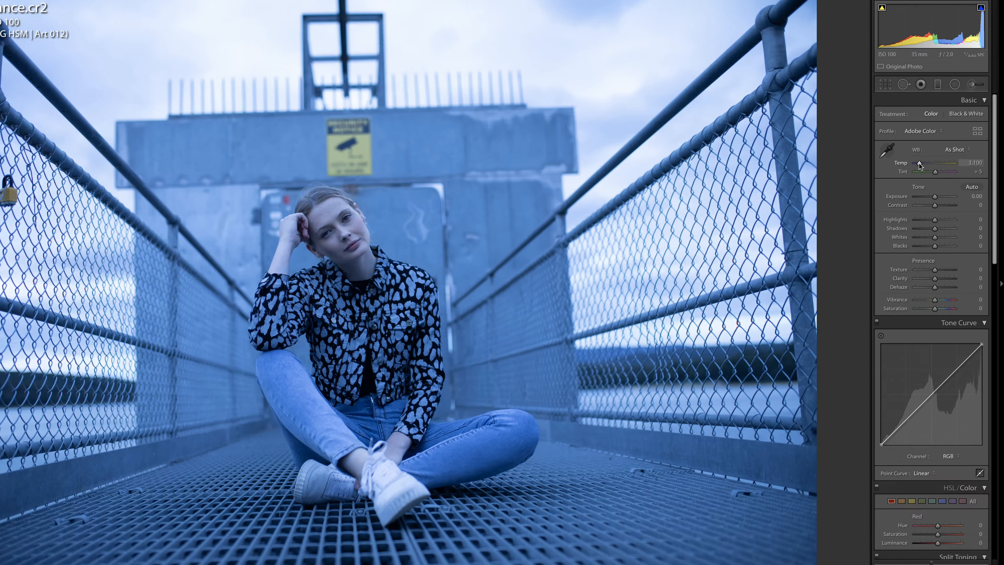
Step: Warm the photo manually to temperature 6,094 and tint +7, and check the skin tones up close
drag(920, 163, 944, 168)
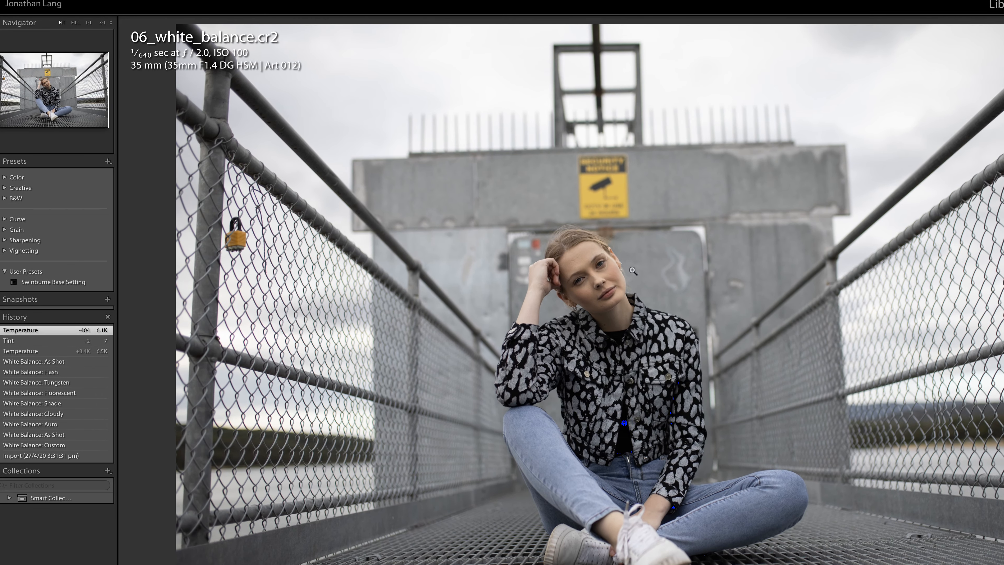
click(479, 216)
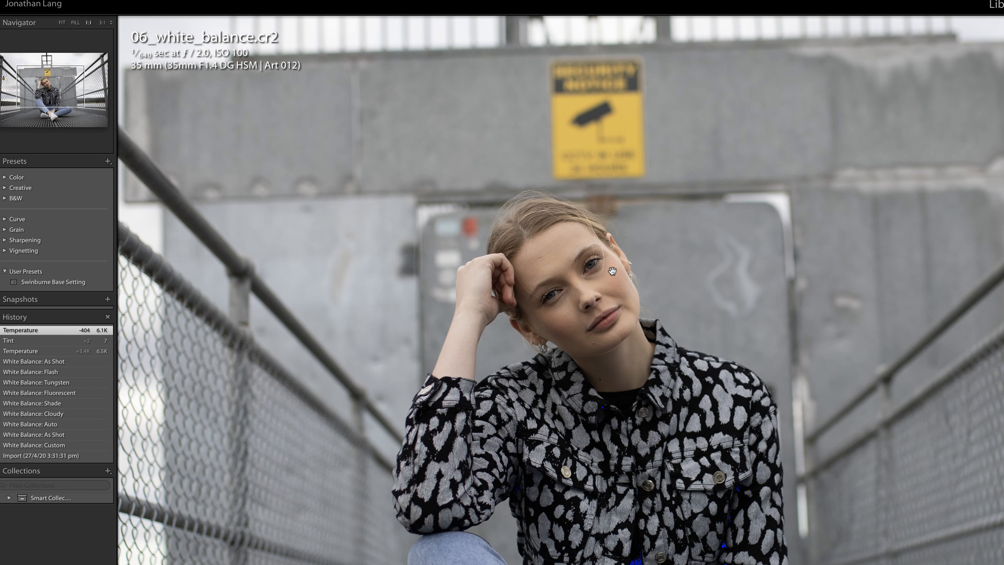
click(613, 271)
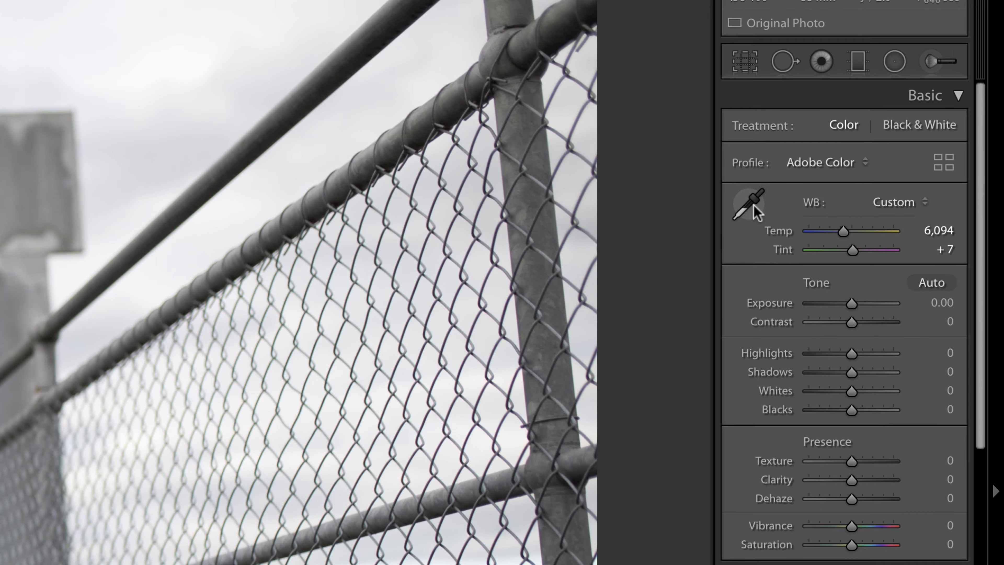
Step: Sample neutral targets with the White Balance Selector on the grey door, the concrete wall either side of the woman, and her white shoe
click(909, 155)
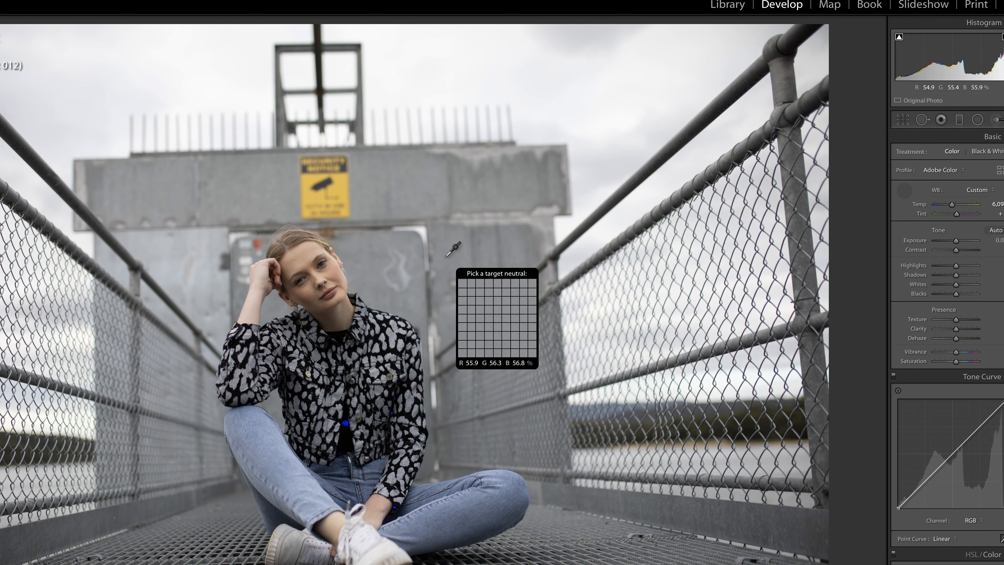
click(371, 253)
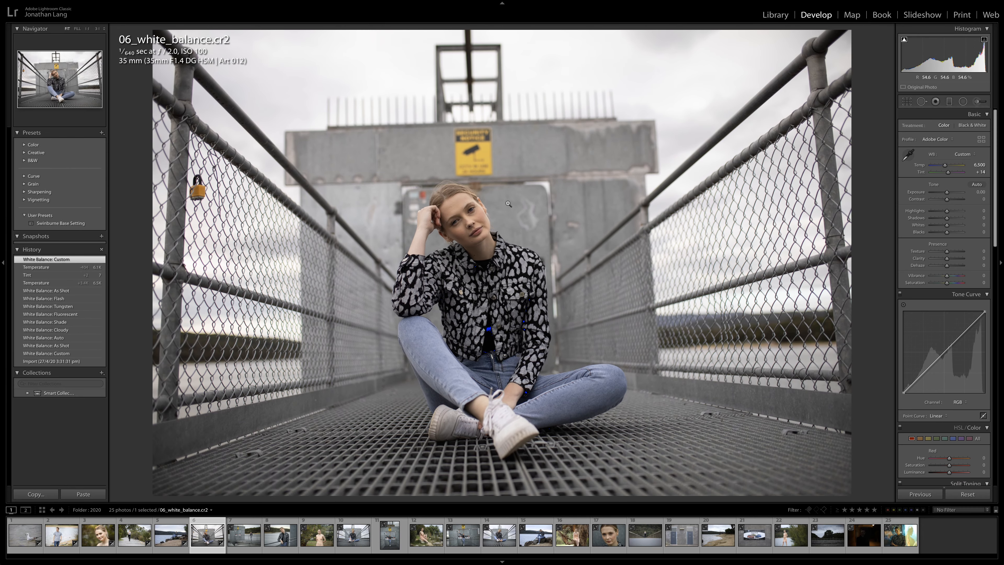
click(910, 156)
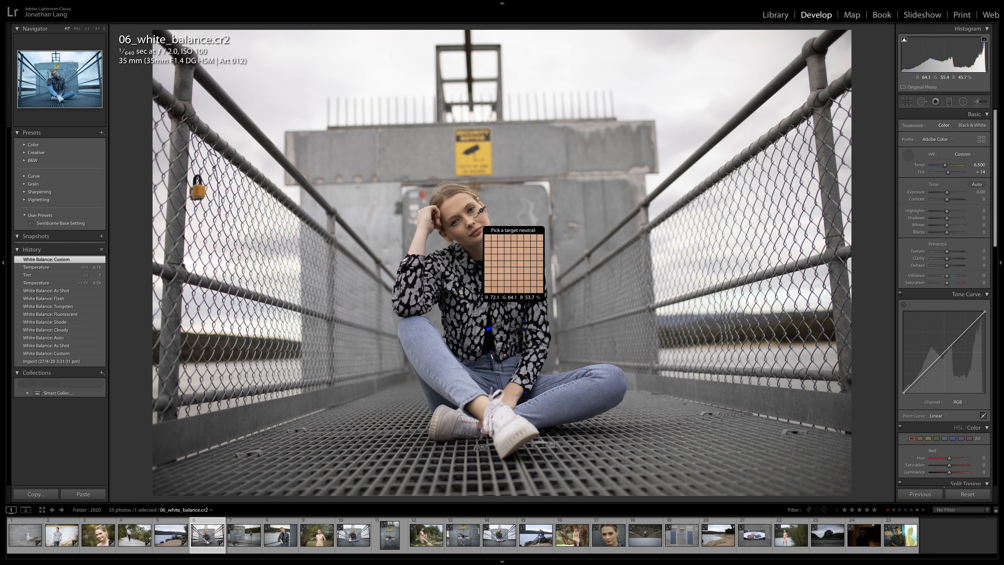
click(389, 219)
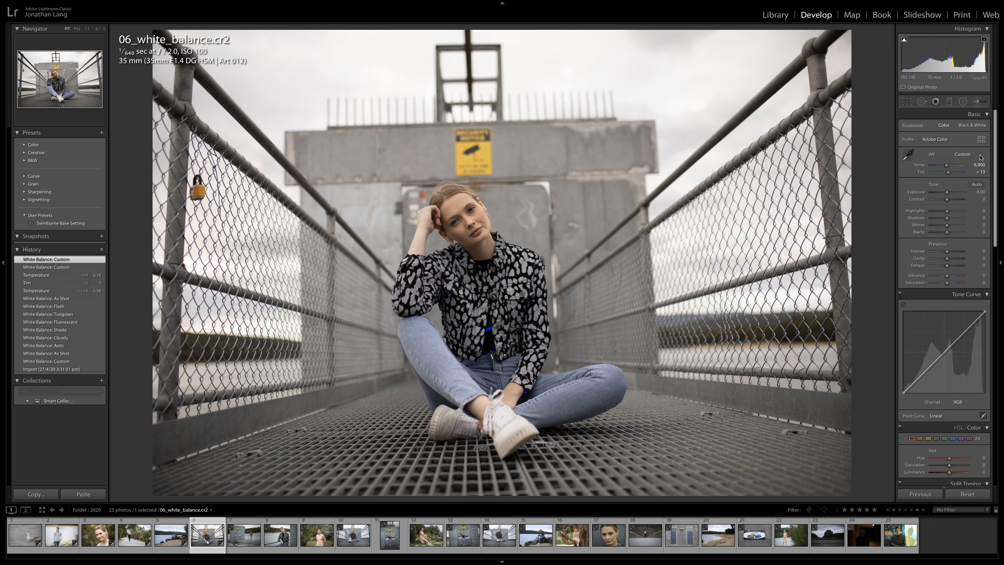
click(908, 155)
click(601, 226)
click(908, 155)
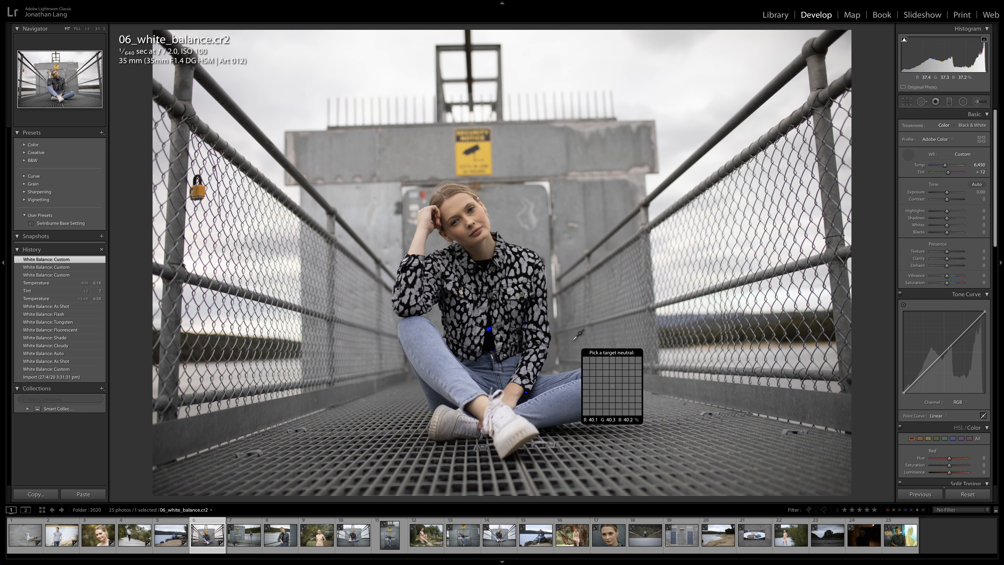
click(520, 422)
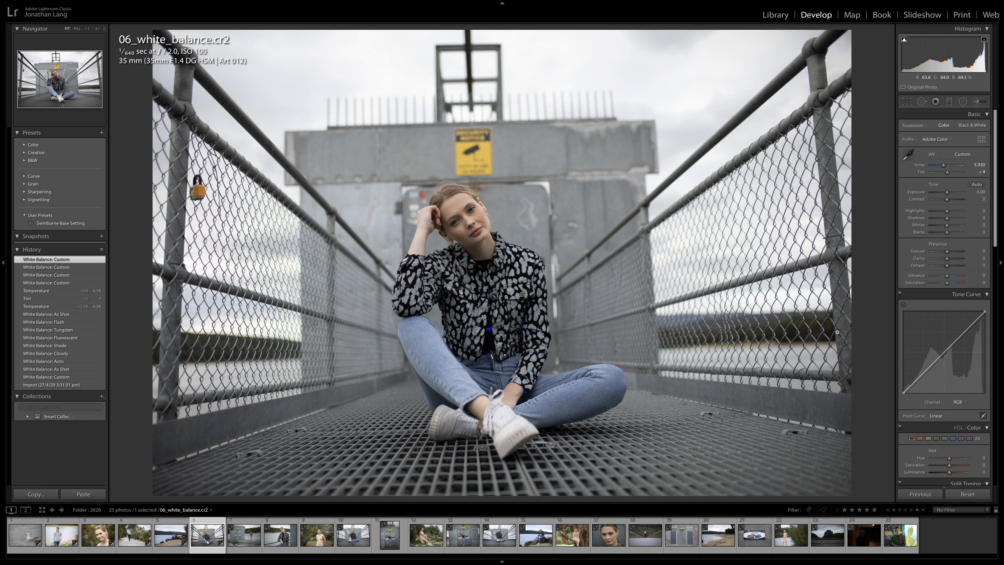
Step: Try coloured areas as the white balance target, sampling the yellow security sign and the blue jeans
click(907, 154)
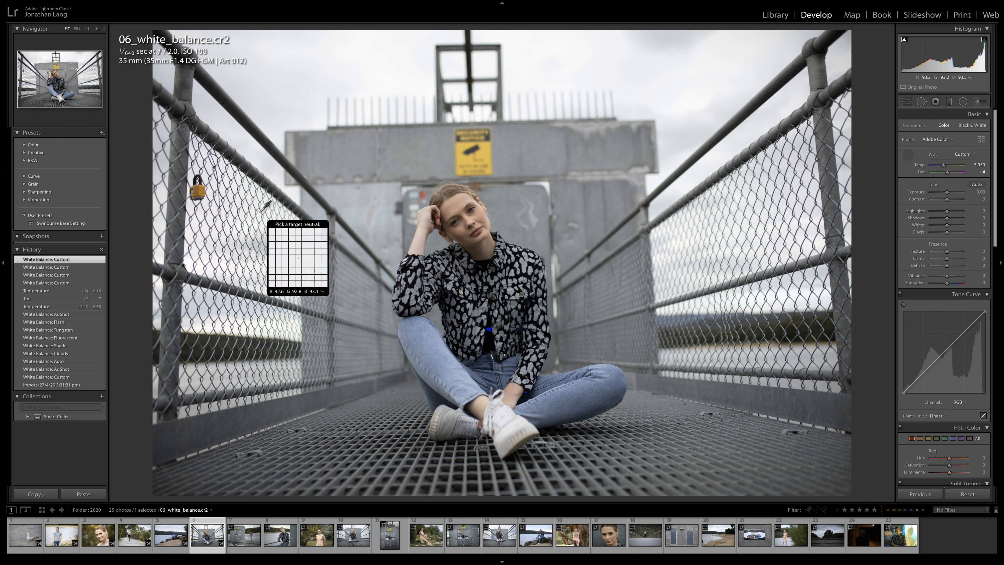
click(484, 147)
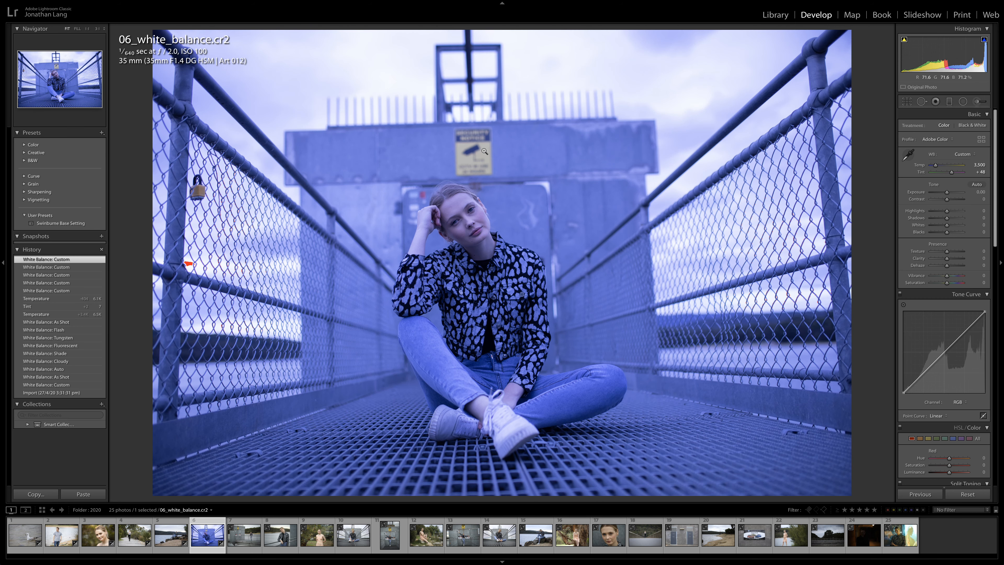
click(907, 159)
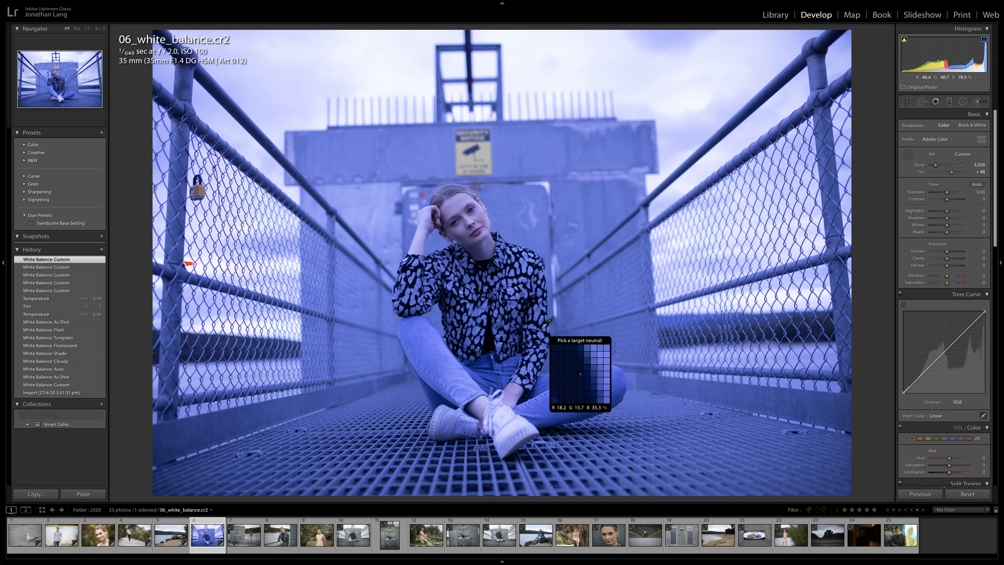
click(412, 328)
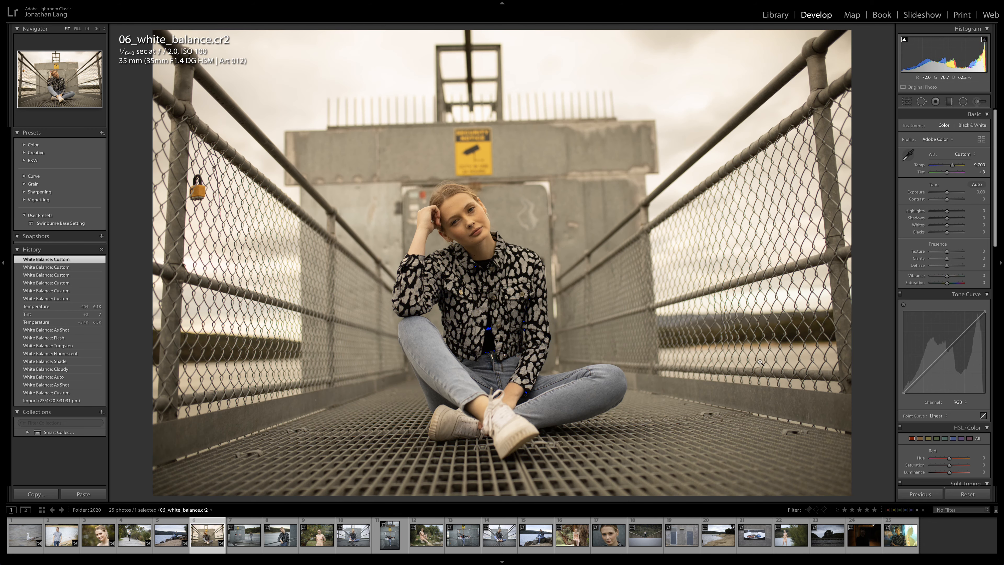
Step: Sample the white shoe as the neutral target, fine-tune temperature to 5,954 and tint to +10, and check the face up close
click(909, 158)
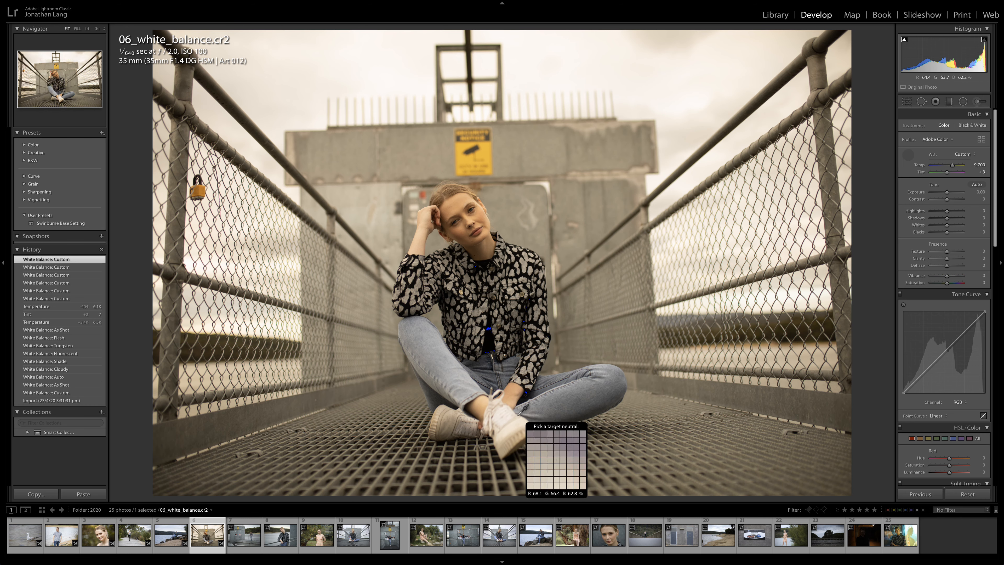
click(516, 424)
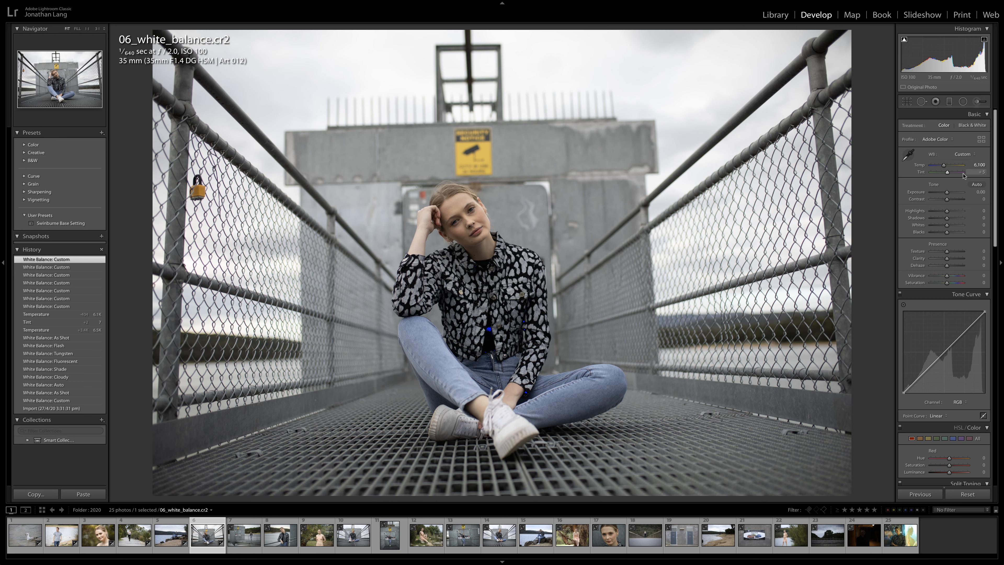
drag(944, 167, 943, 168)
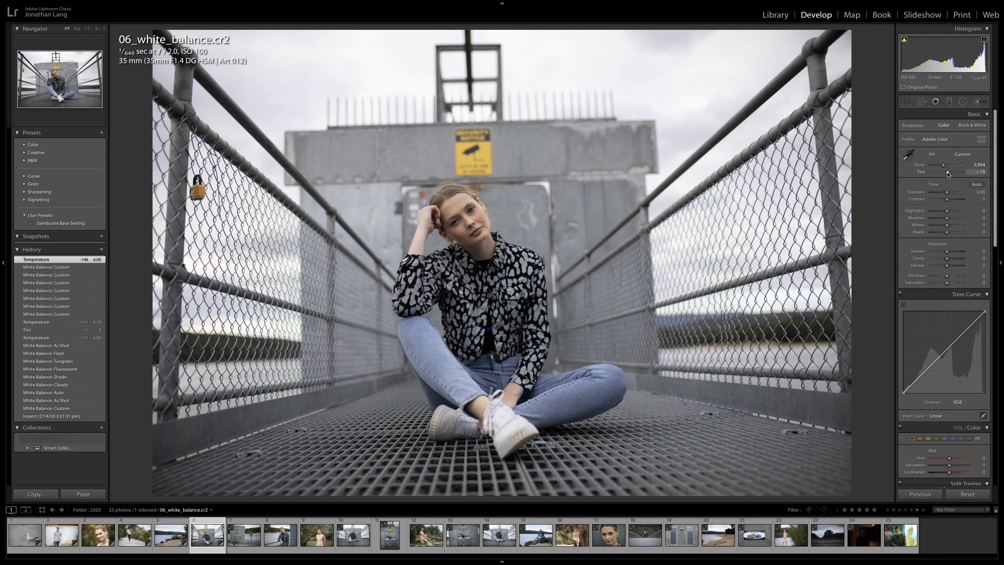
drag(947, 174, 947, 174)
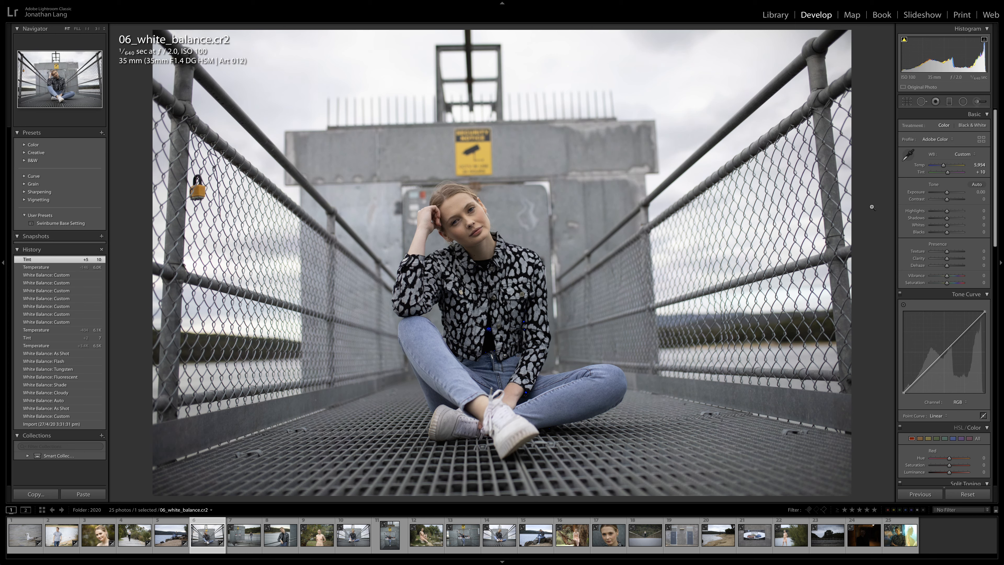
click(484, 213)
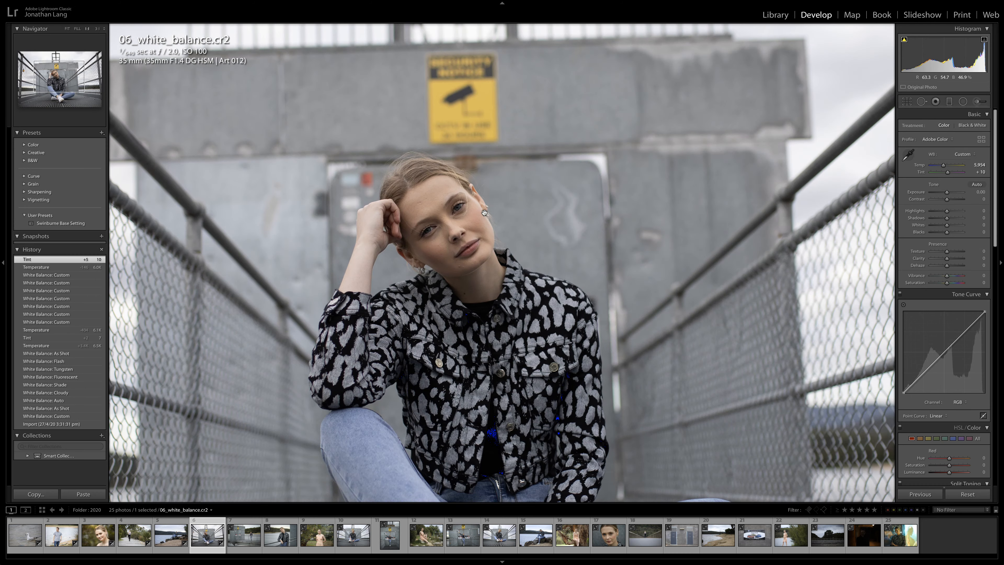